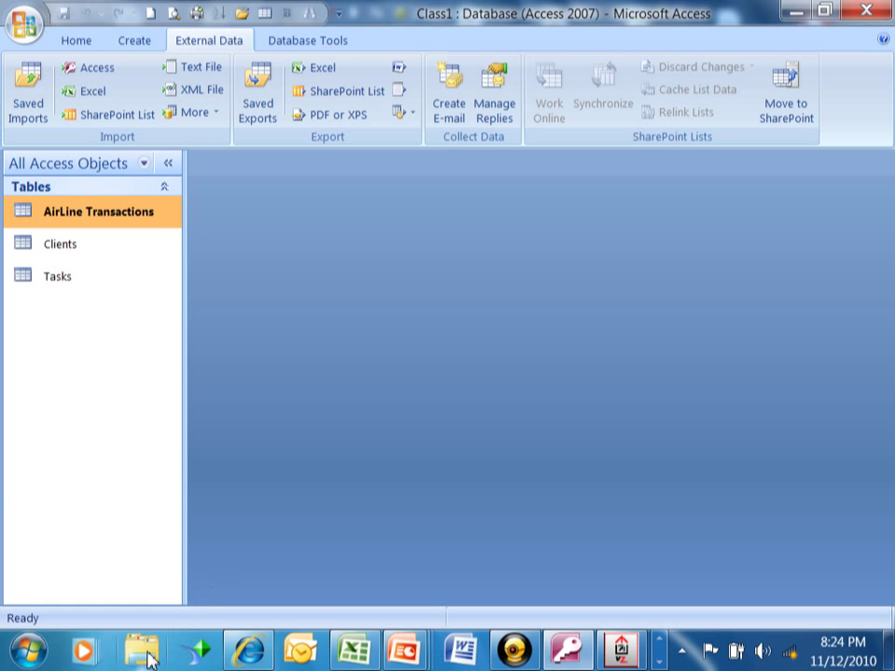
# Find the Europe Expenses text document in the Documents library and open it in Notepad.
pyautogui.click(144, 653)
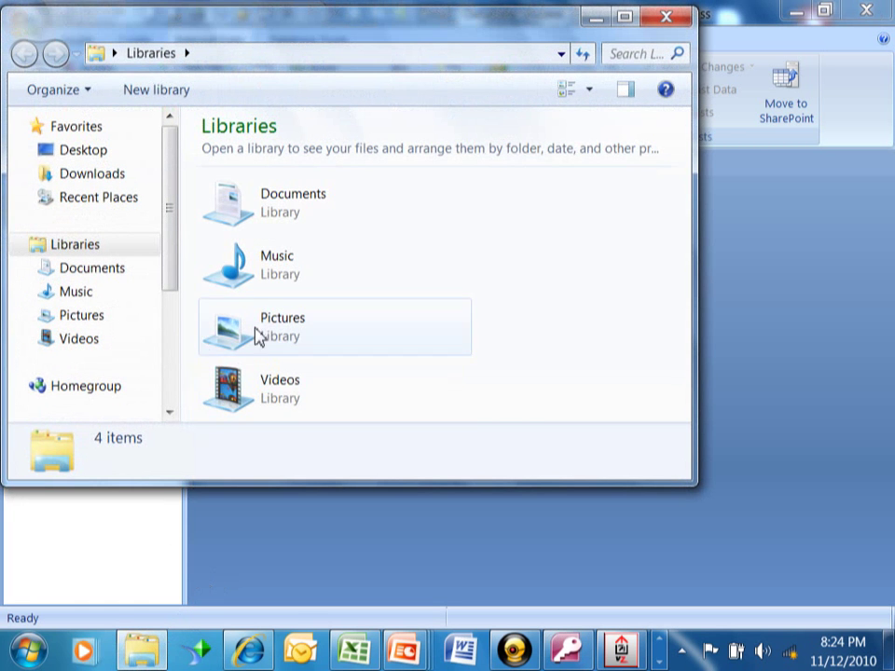
pyautogui.doubleClick(300, 214)
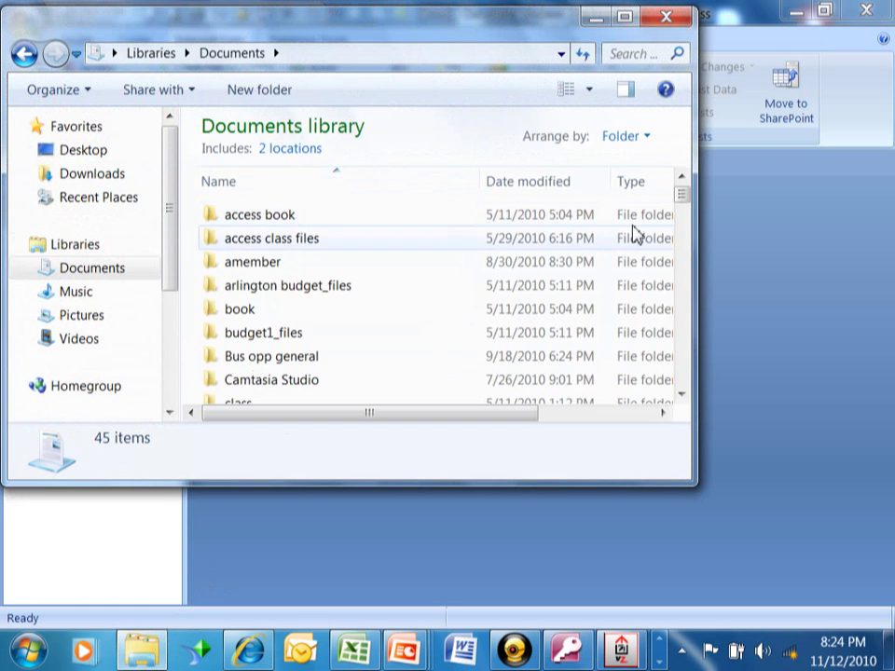
pyautogui.moveTo(686, 204); pyautogui.dragTo(683, 266)
pyautogui.click(683, 180)
pyautogui.click(683, 180)
pyautogui.click(683, 180)
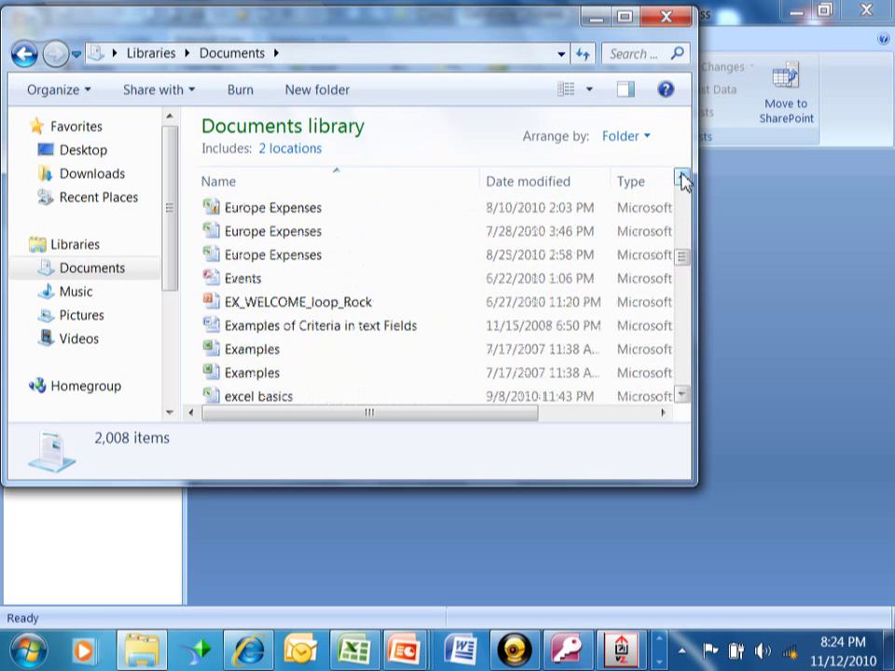
pyautogui.click(685, 180)
pyautogui.click(683, 180)
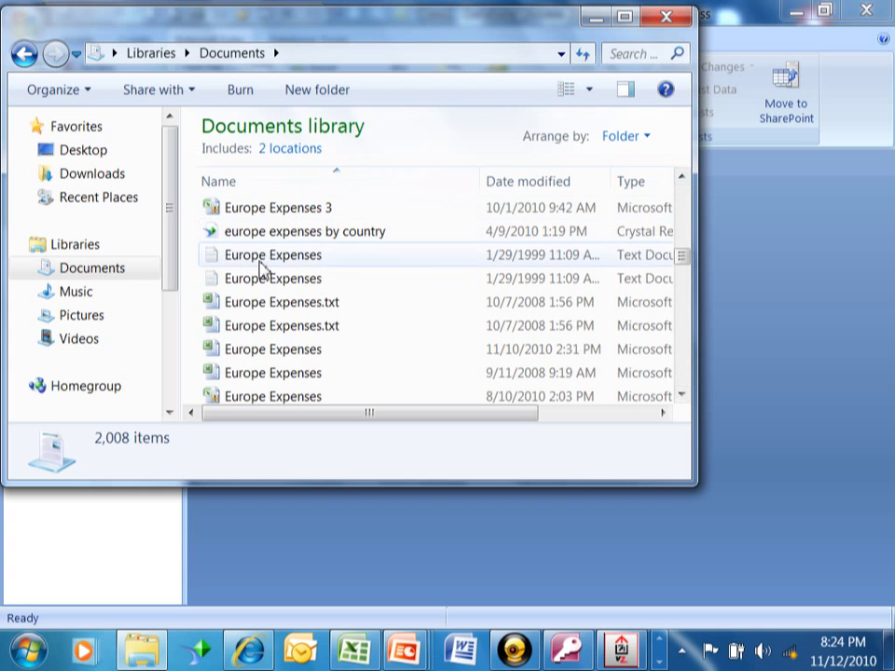
pyautogui.moveTo(294, 262)
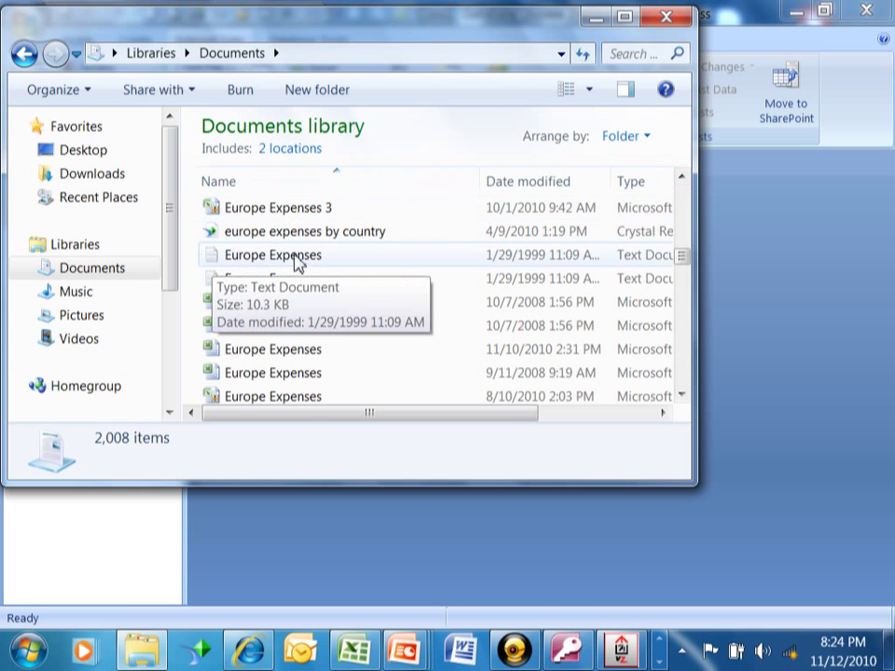
pyautogui.doubleClick(294, 262)
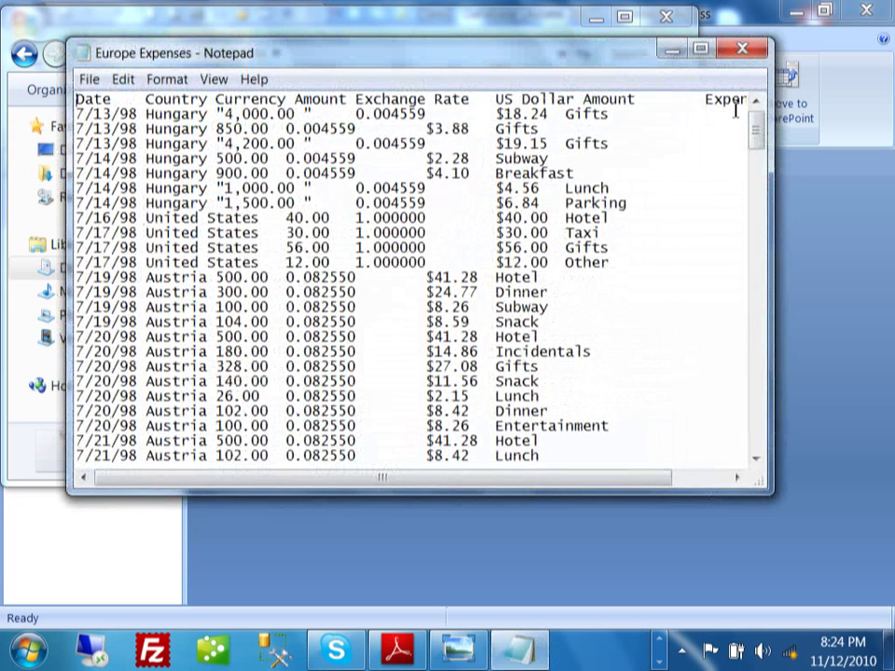
# Examine the columns and rows of the Europe Expenses text file, and close it and the Documents window.
pyautogui.click(703, 56)
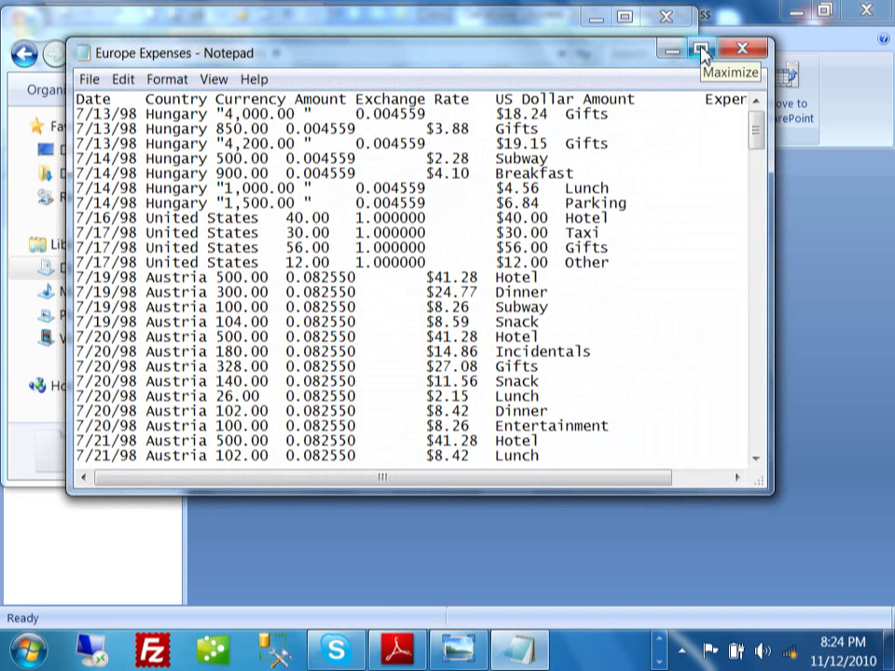
pyautogui.click(702, 53)
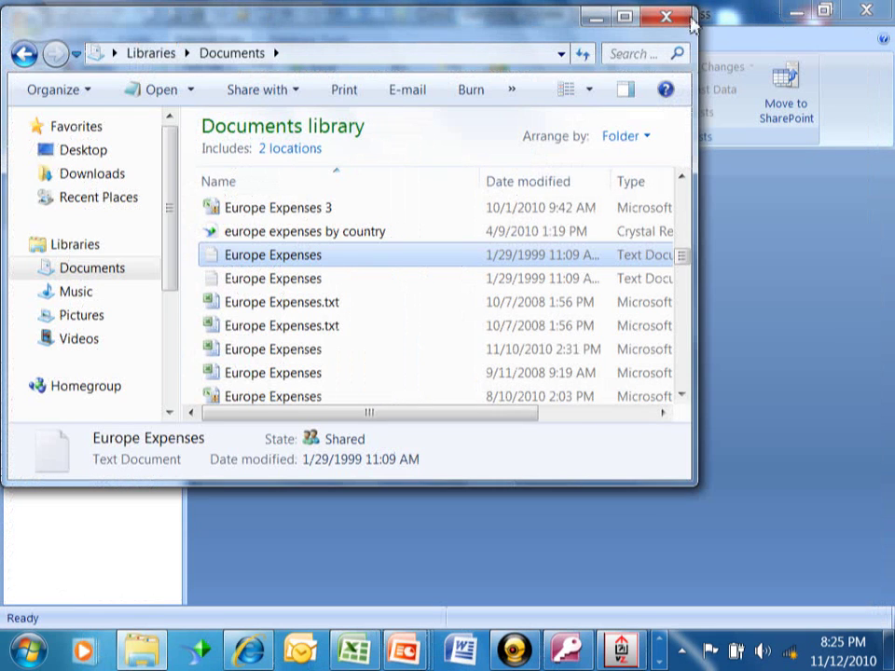
pyautogui.click(688, 19)
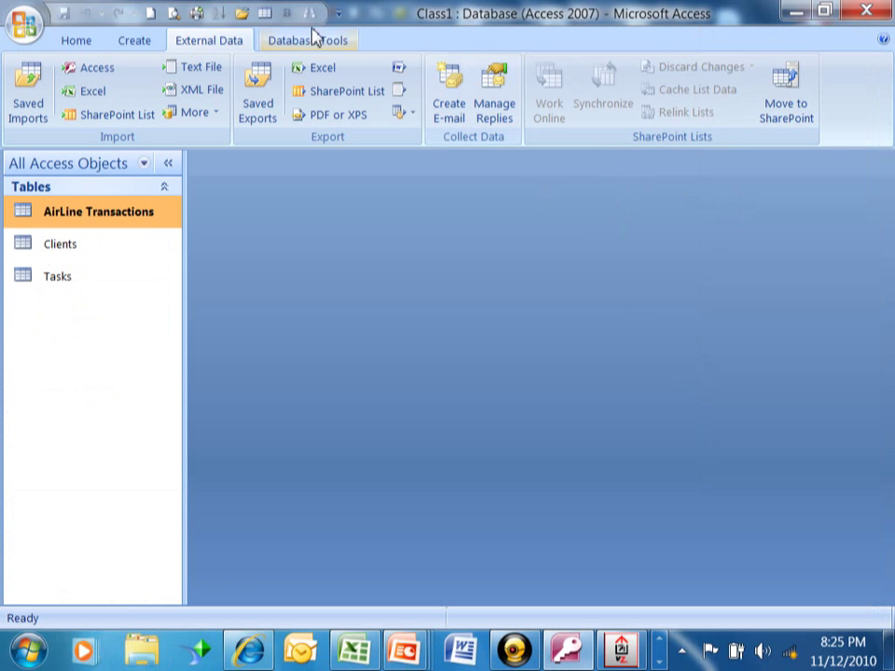
# Start a text file import and select Europe Expenses.txt from the Documents library as the data source.
pyautogui.click(209, 74)
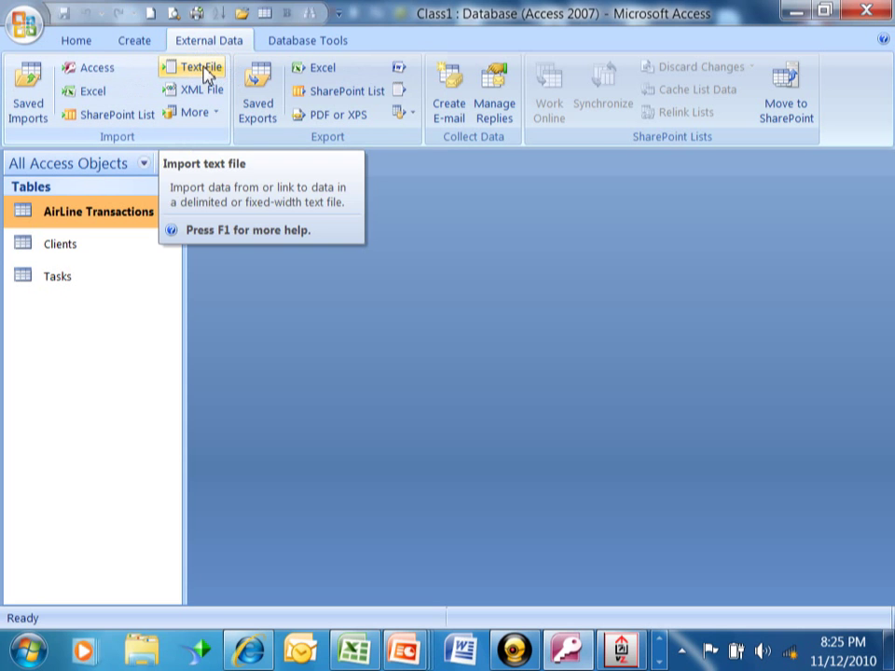
pyautogui.click(207, 74)
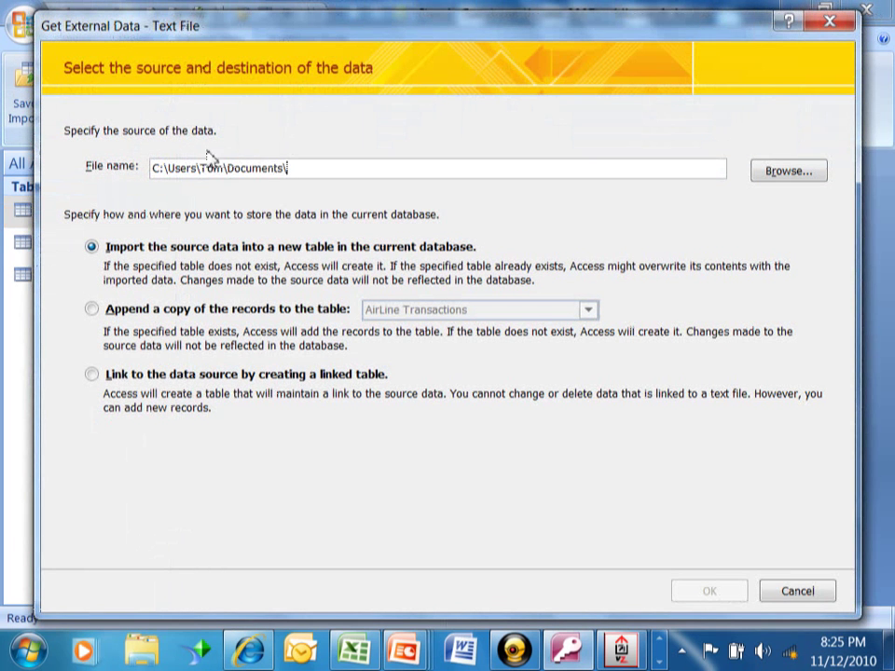
pyautogui.click(786, 173)
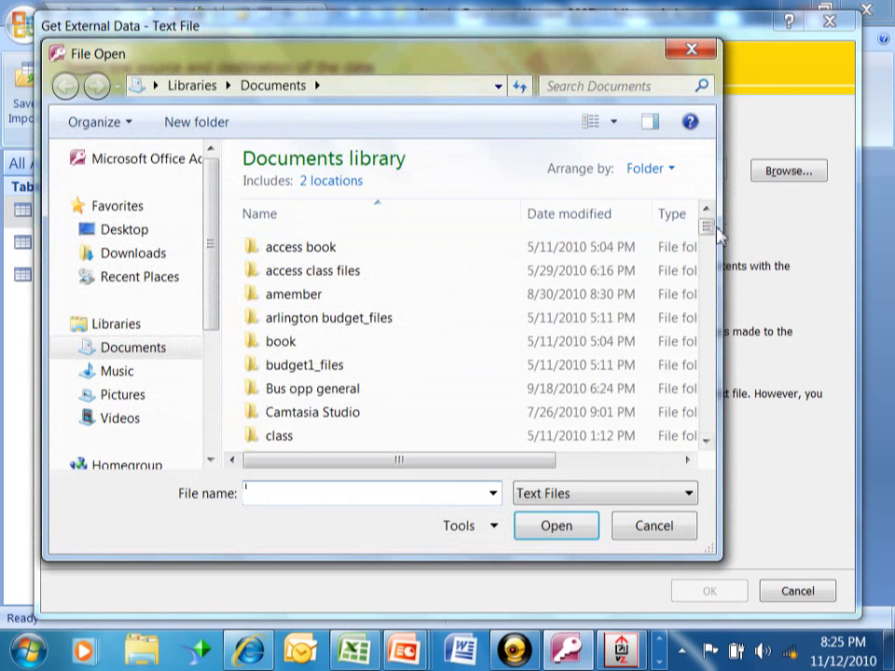
pyautogui.moveTo(709, 227); pyautogui.dragTo(702, 370)
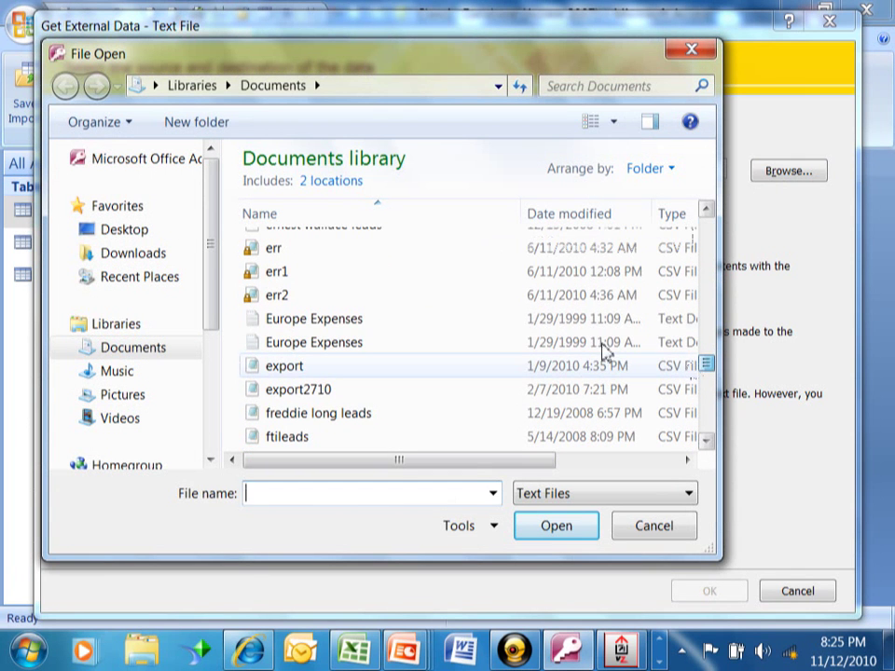
pyautogui.doubleClick(308, 322)
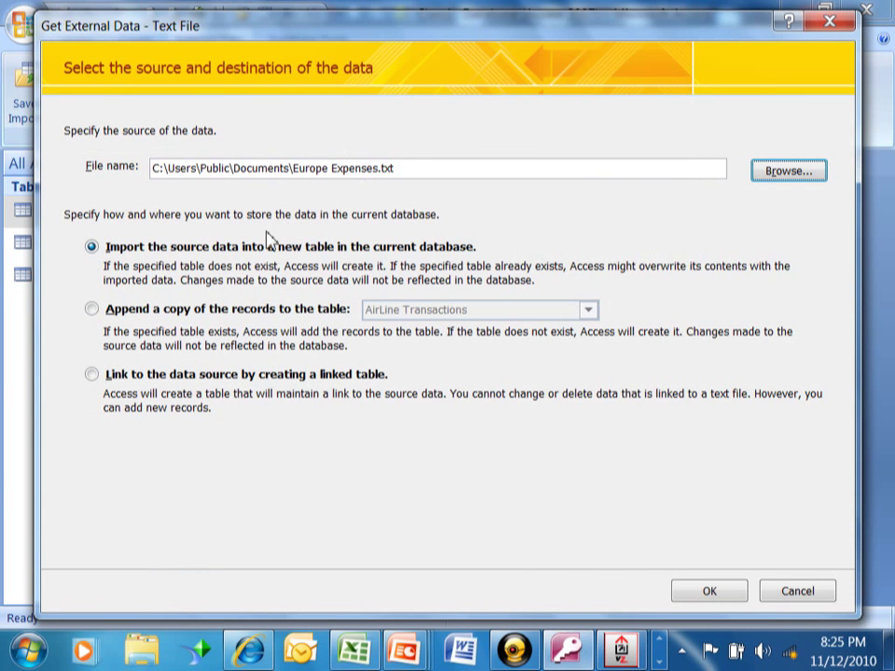
# Compare the append and link options, and choose to import the source data into a new table in the current database.
pyautogui.click(92, 311)
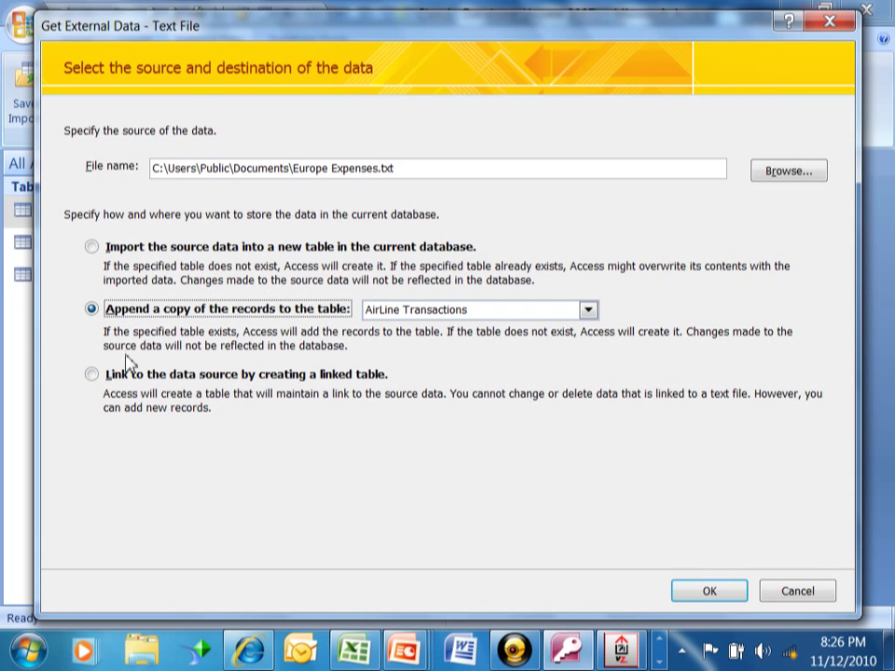
pyautogui.click(91, 375)
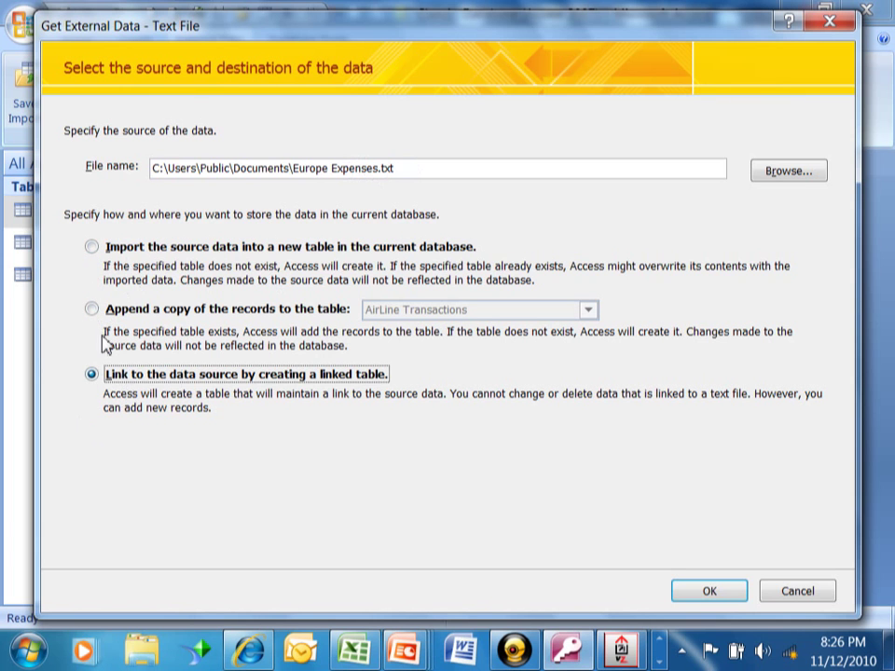
pyautogui.click(93, 249)
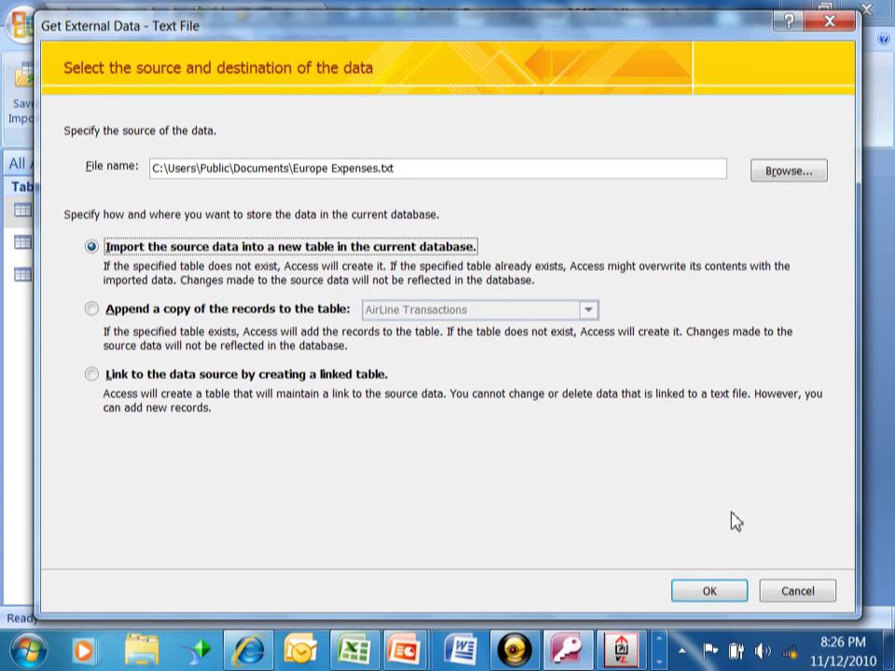
pyautogui.click(706, 593)
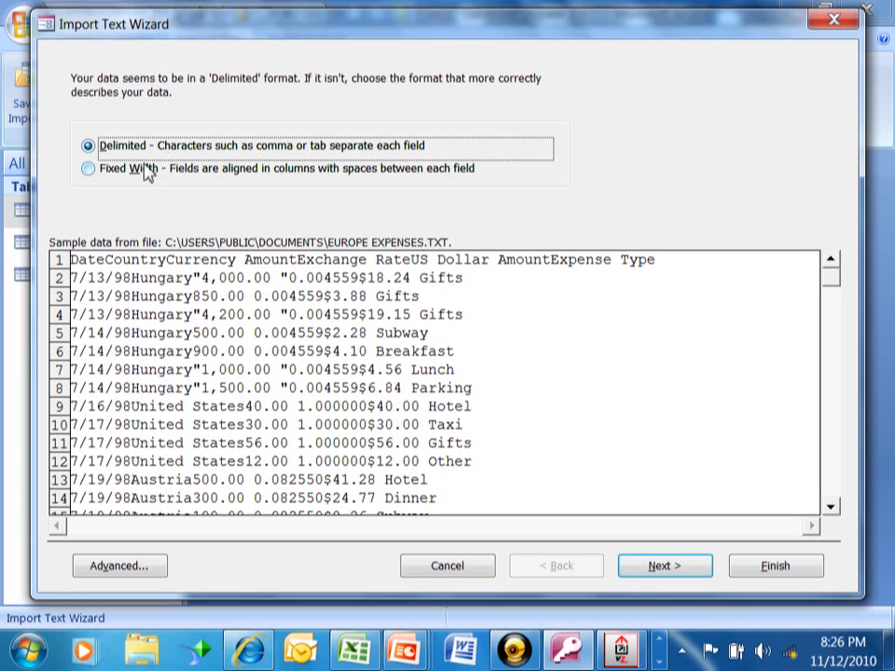
# Choose the Delimited format over Fixed Width for the file and continue to the delimiter settings.
pyautogui.click(93, 175)
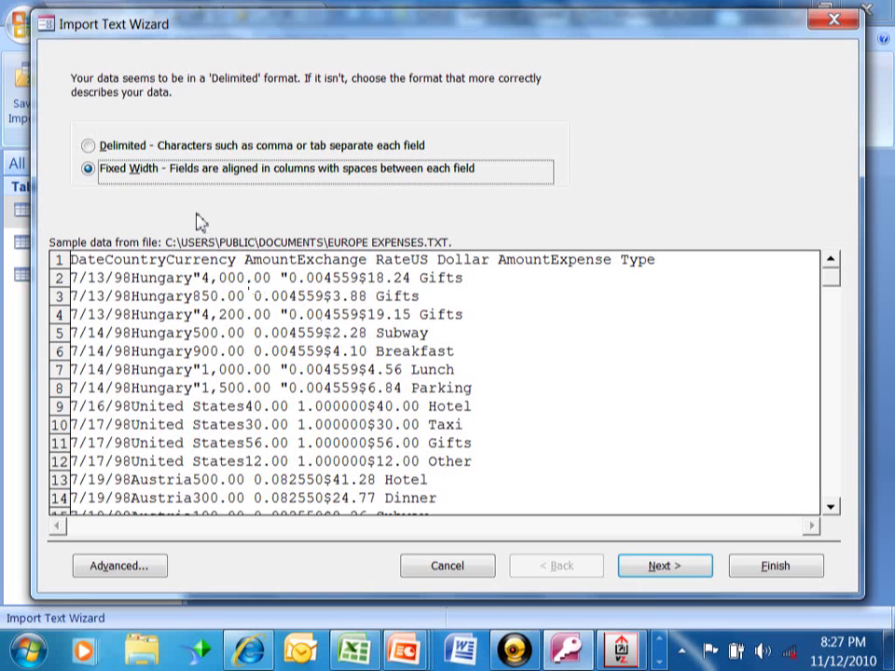
pyautogui.click(89, 146)
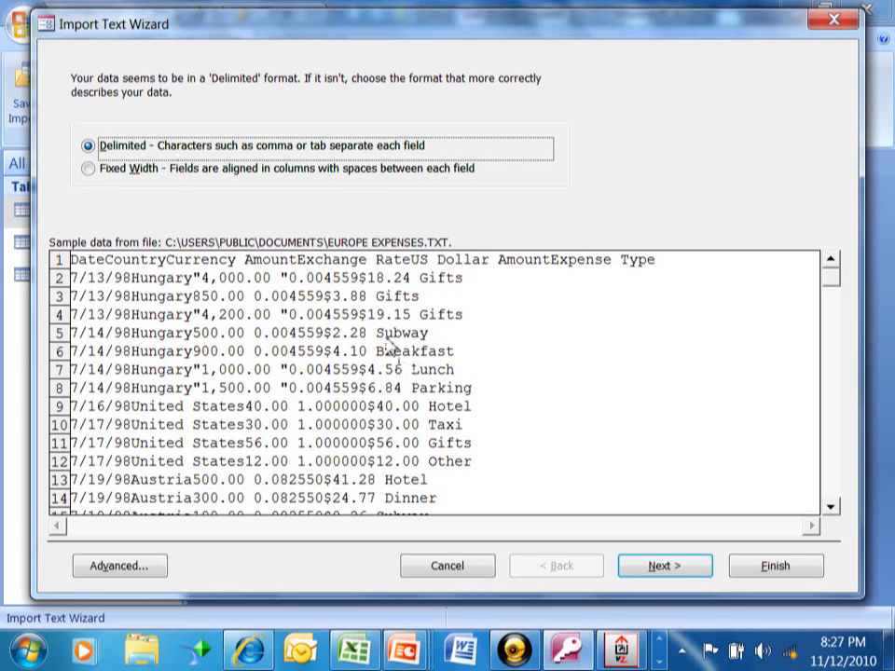
pyautogui.click(665, 566)
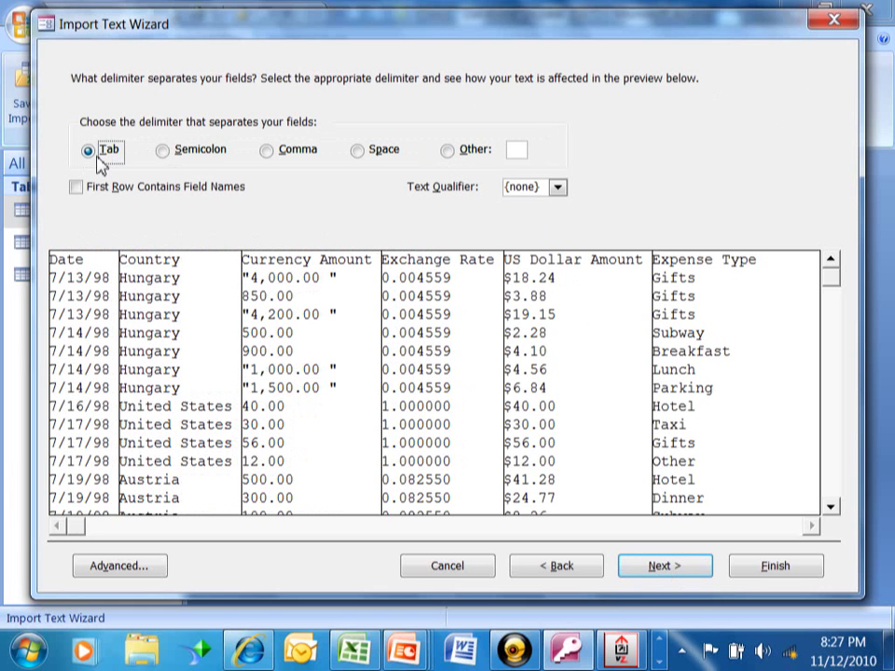
# Preview how the Semicolon, Comma, Space and Other delimiters split the sample data, and return to Tab.
pyautogui.click(167, 157)
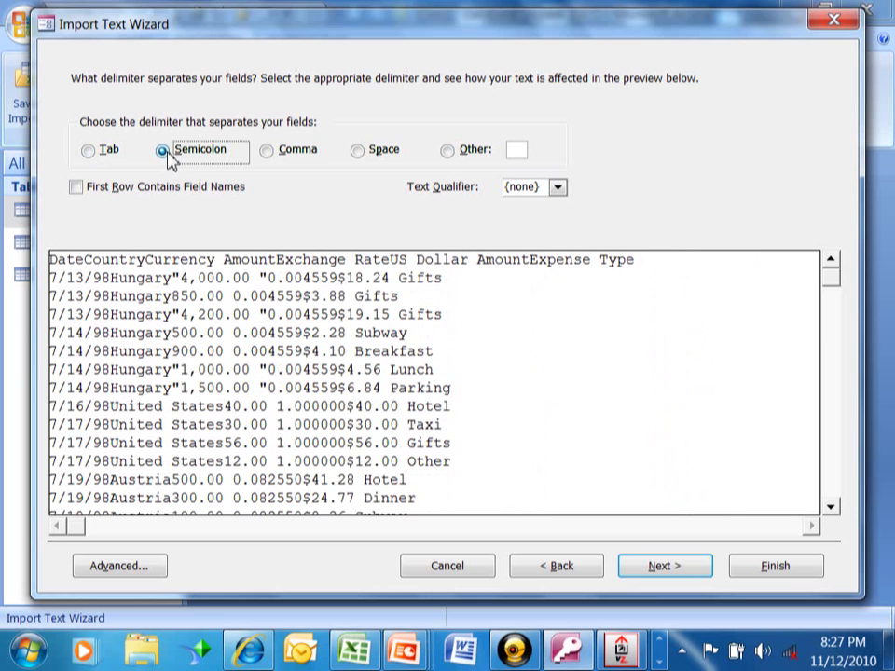
pyautogui.click(275, 158)
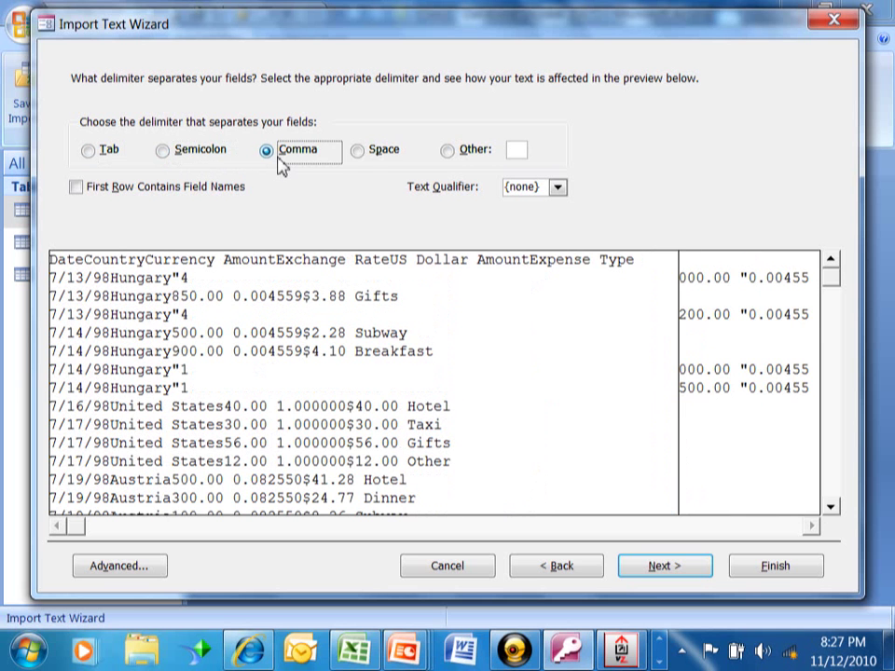
pyautogui.click(360, 160)
pyautogui.click(280, 158)
pyautogui.click(380, 156)
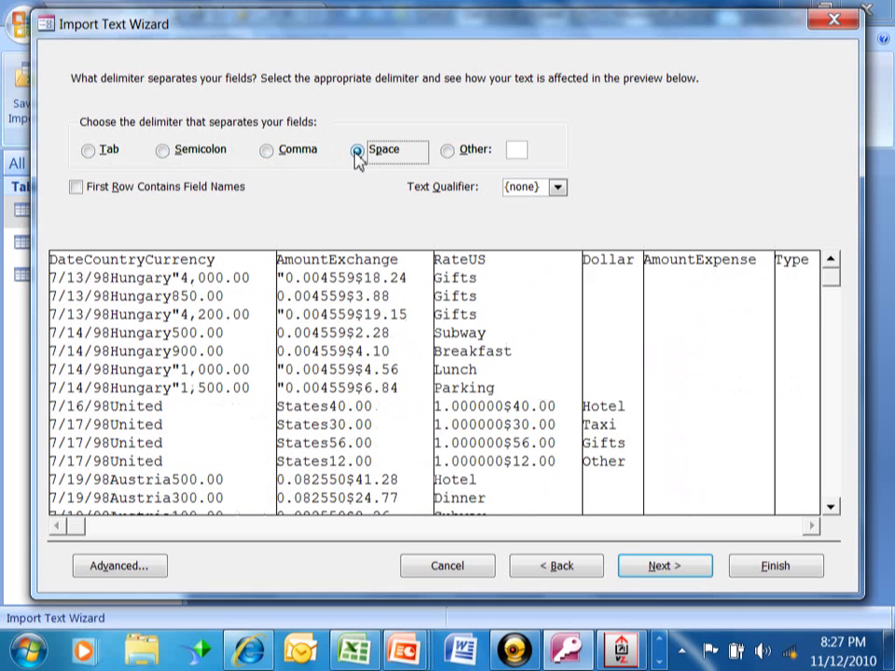
pyautogui.click(448, 153)
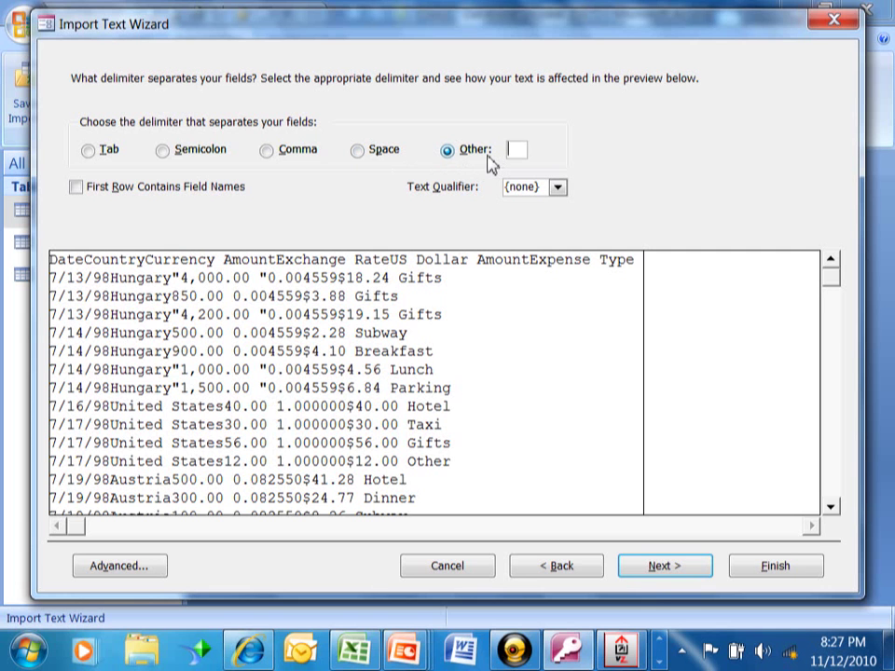
pyautogui.click(371, 158)
pyautogui.click(272, 153)
pyautogui.click(166, 153)
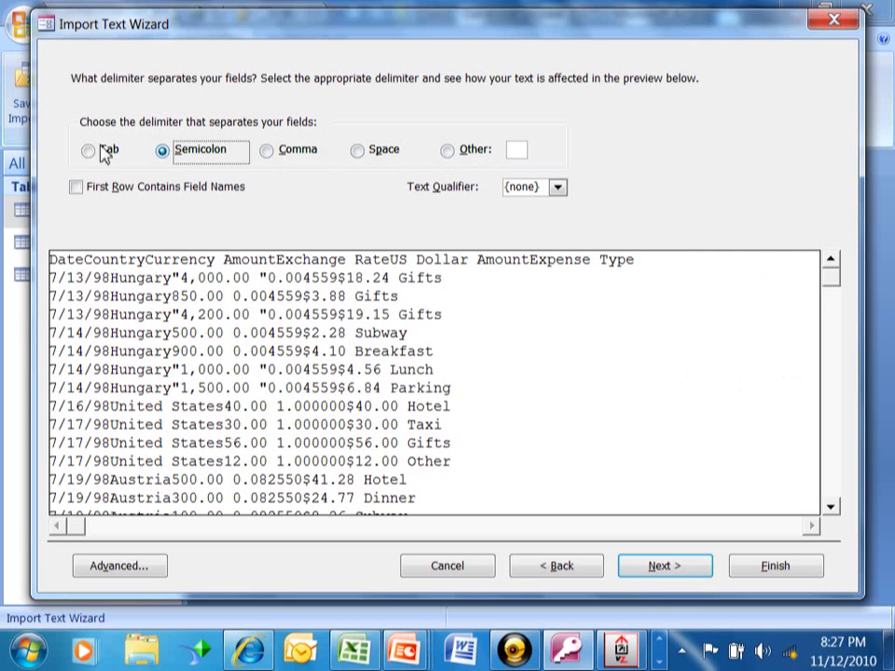
pyautogui.click(90, 153)
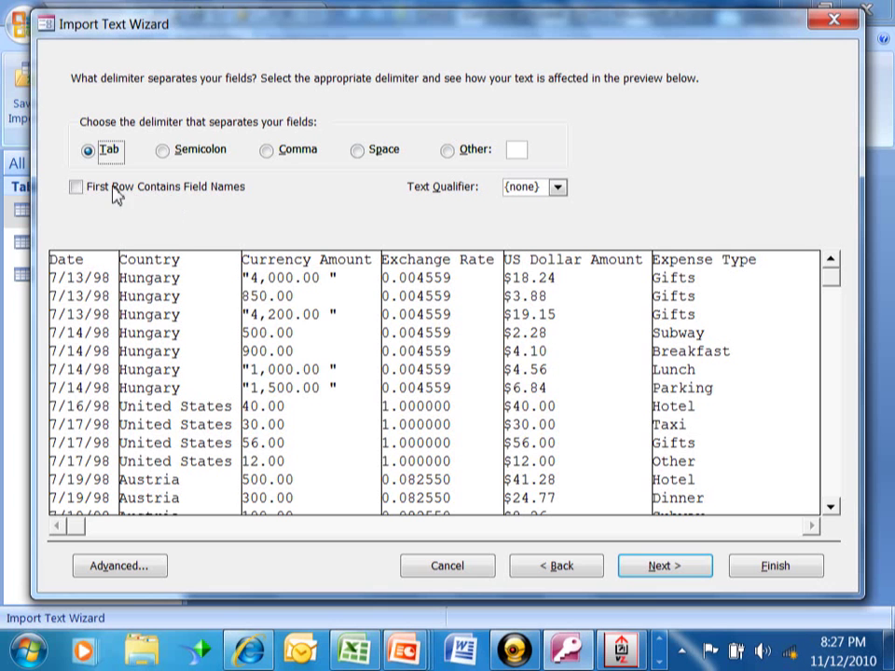
# Treat the first row as field names, set the text qualifier to the double quotation mark, and continue to the field options.
pyautogui.click(77, 193)
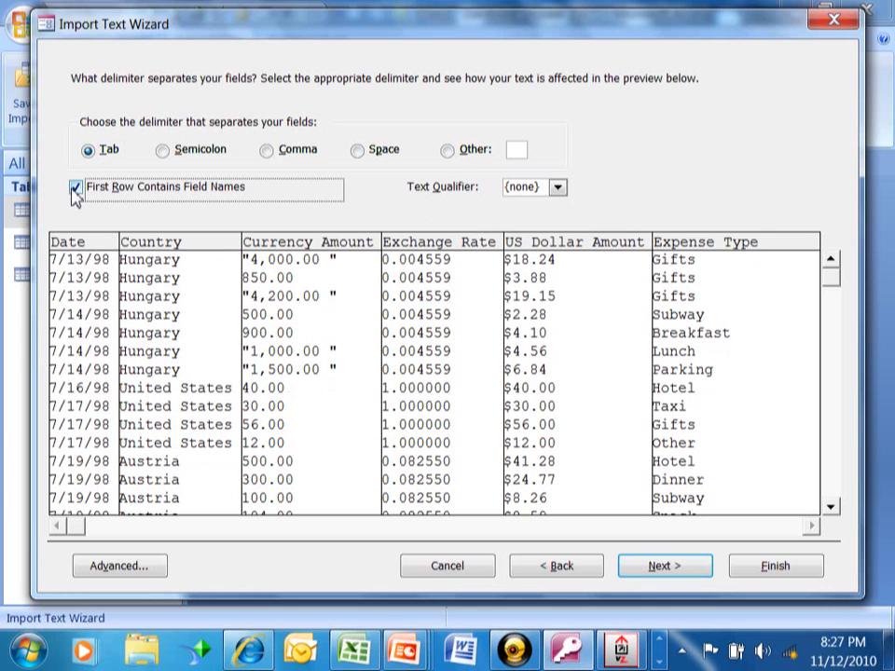
pyautogui.click(558, 189)
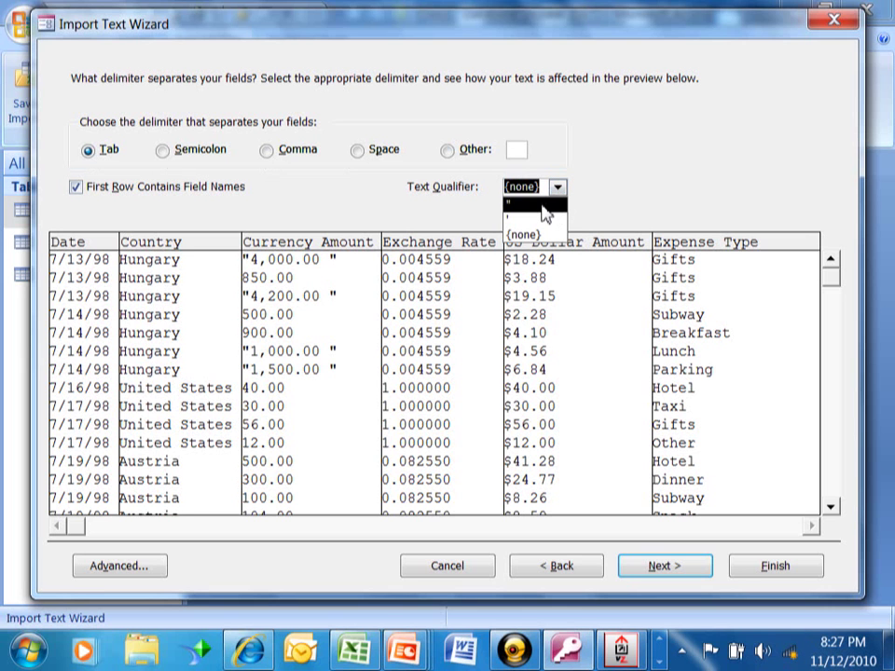
pyautogui.click(547, 207)
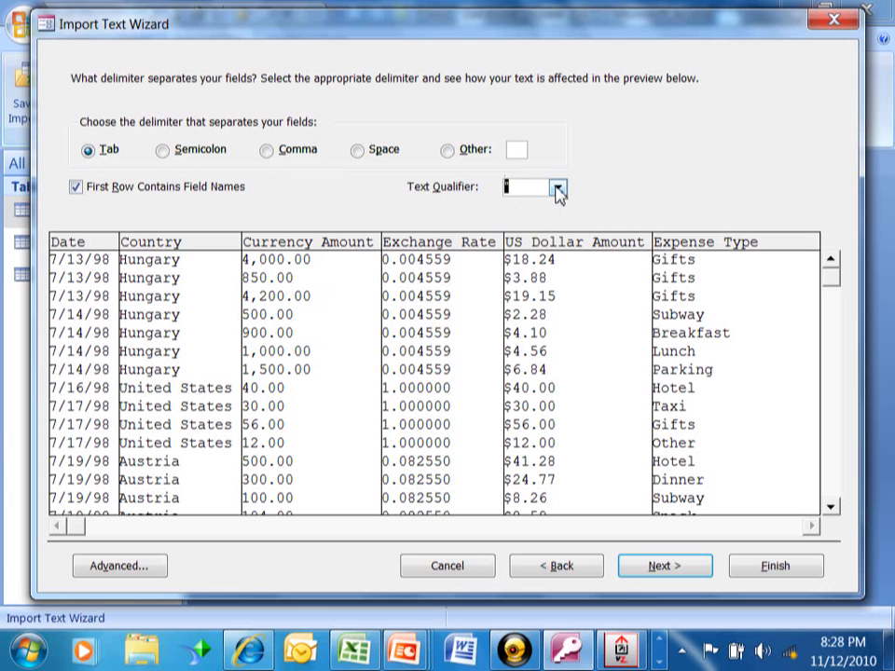
pyautogui.click(558, 189)
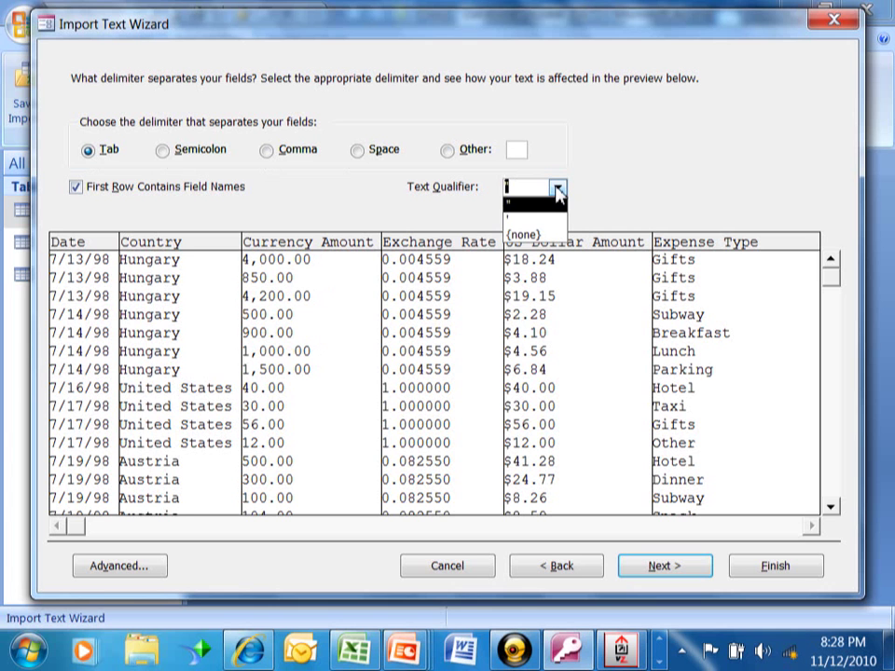
pyautogui.click(530, 235)
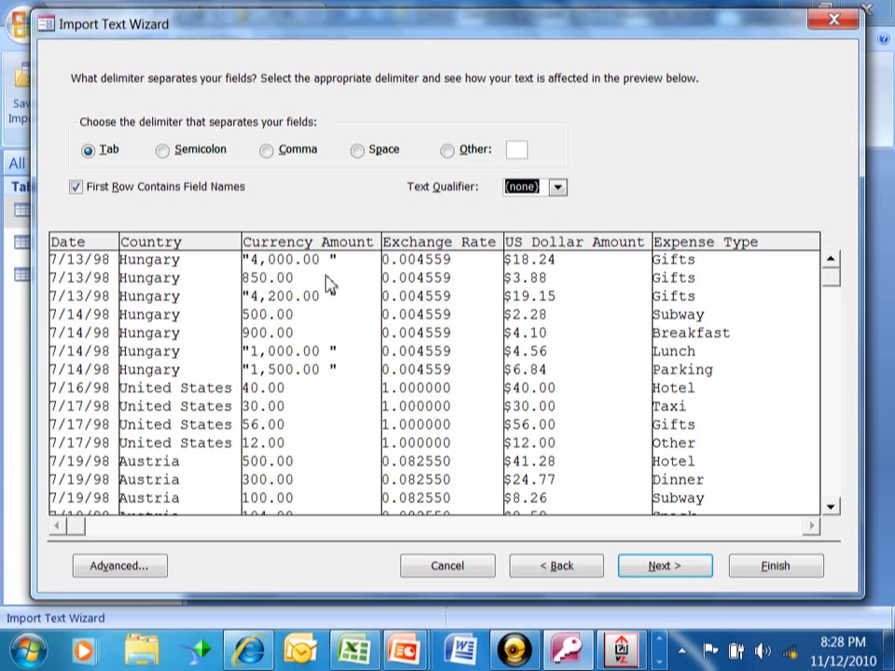
pyautogui.click(559, 187)
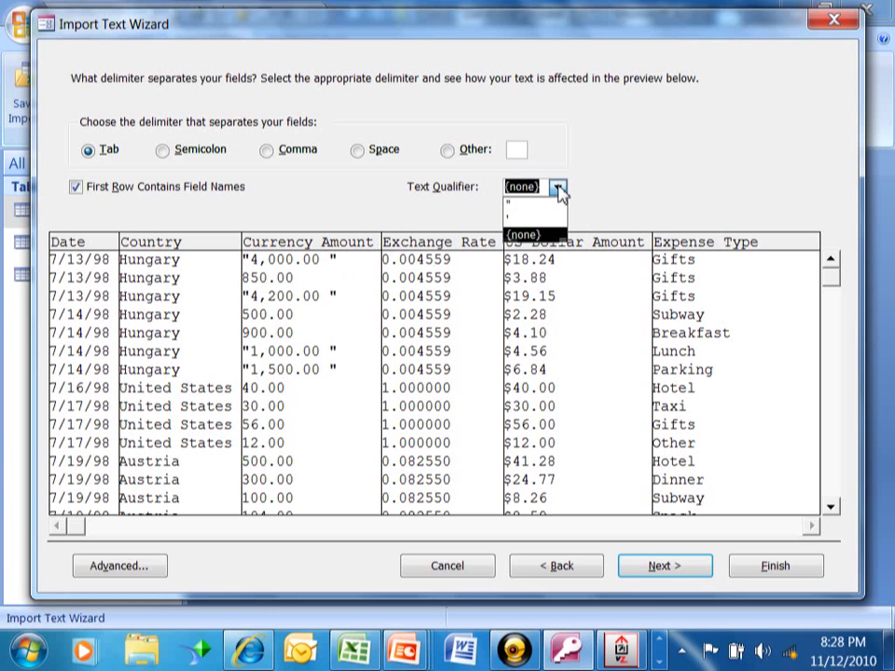
pyautogui.click(549, 205)
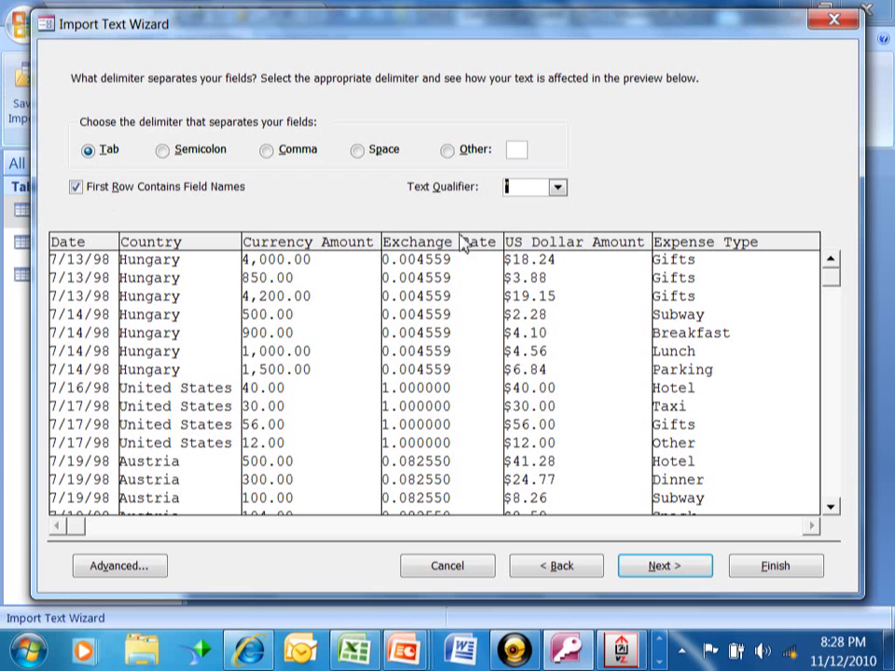
pyautogui.click(660, 566)
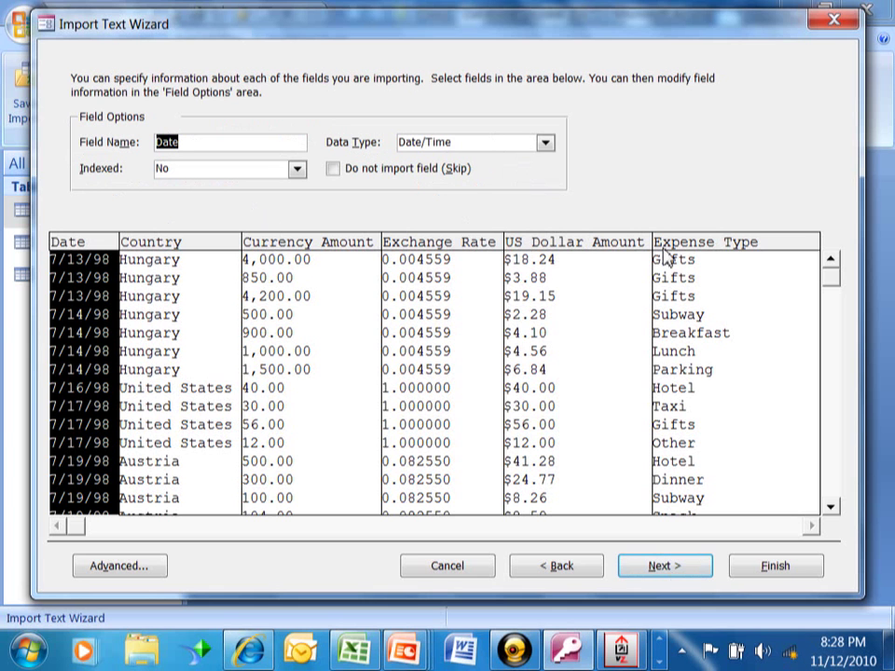
# Set the data type of the Currency Amount field to Currency and continue to the primary key options.
pyautogui.click(310, 247)
pyautogui.click(545, 142)
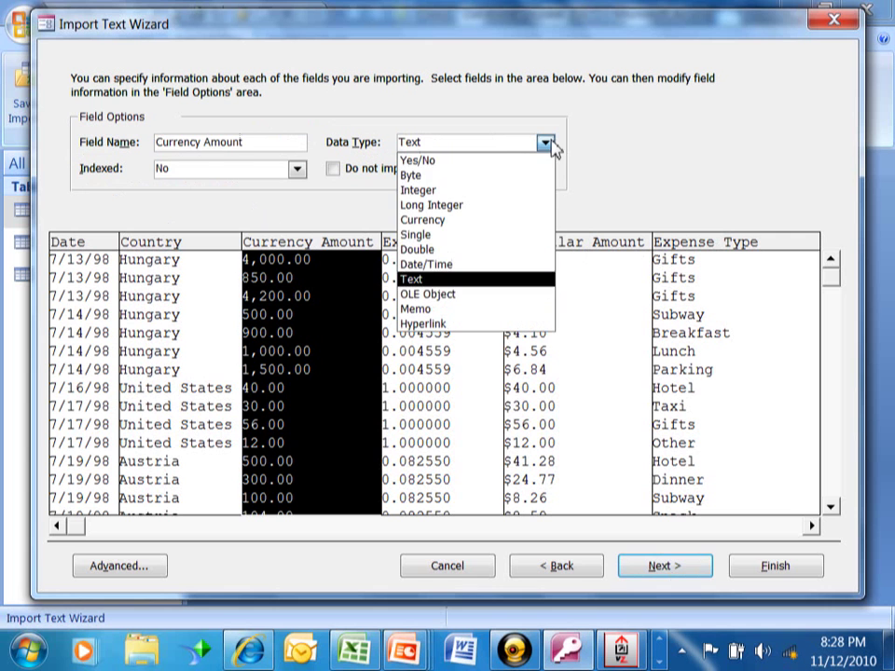
pyautogui.click(487, 225)
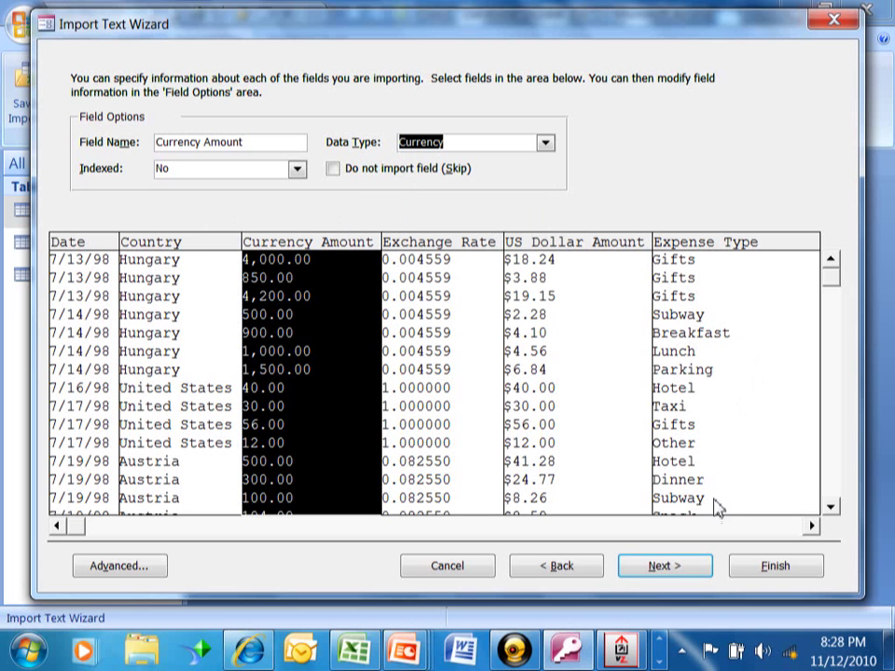
pyautogui.click(660, 571)
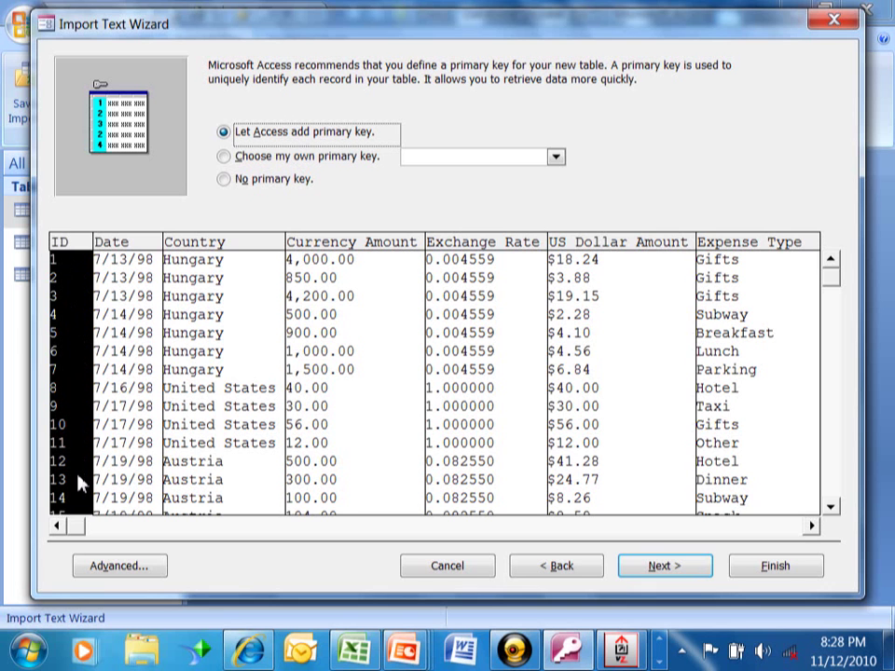
# Compare choosing Date as the primary key with having no primary key, and return to letting Access add the primary key.
pyautogui.click(232, 158)
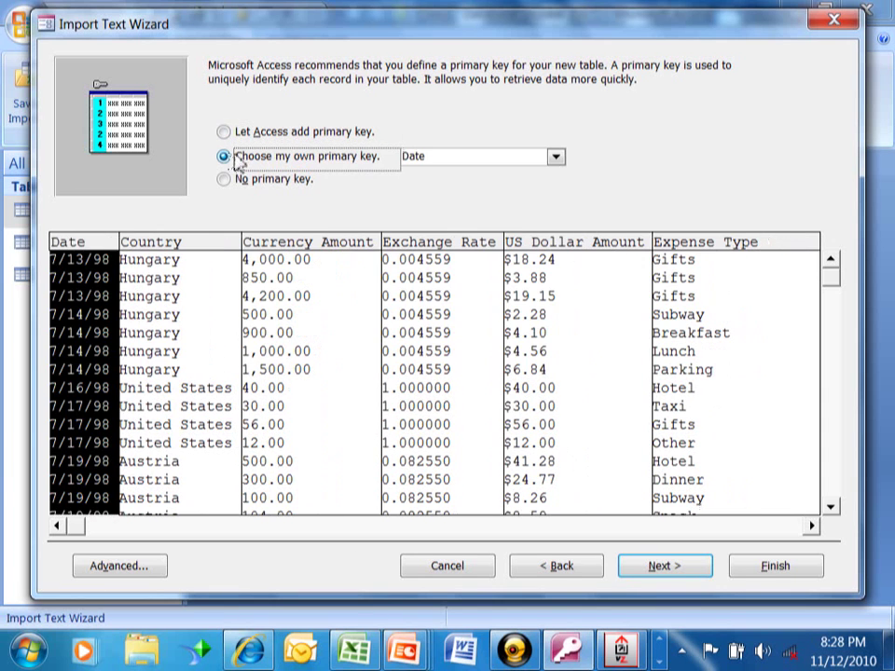
pyautogui.click(556, 158)
pyautogui.click(505, 110)
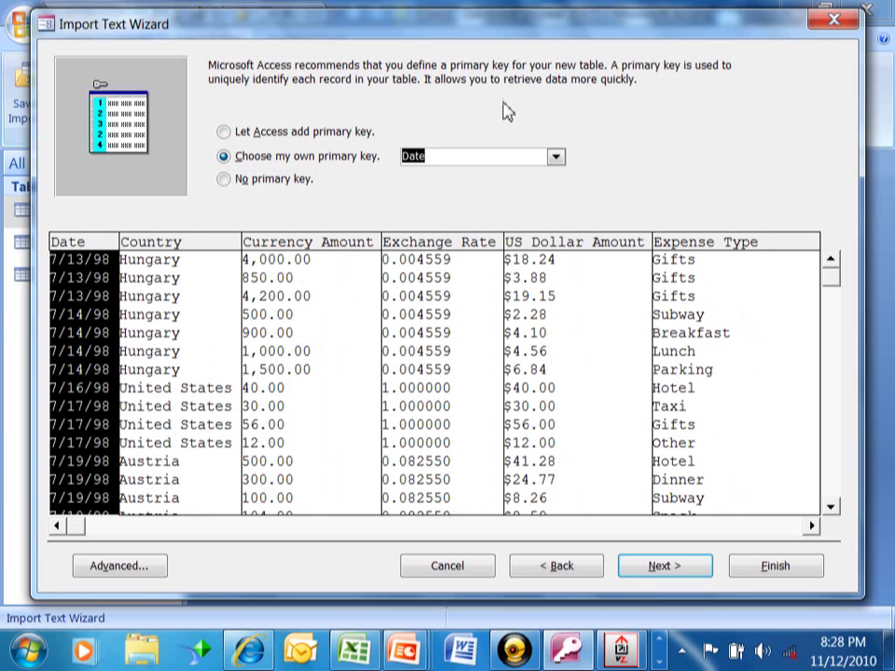
pyautogui.click(224, 181)
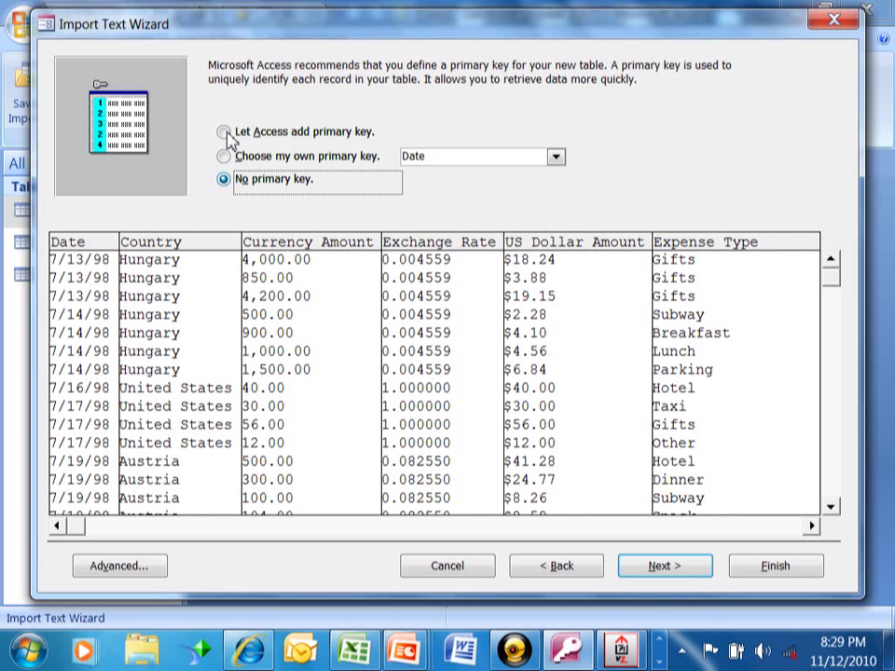
pyautogui.click(224, 132)
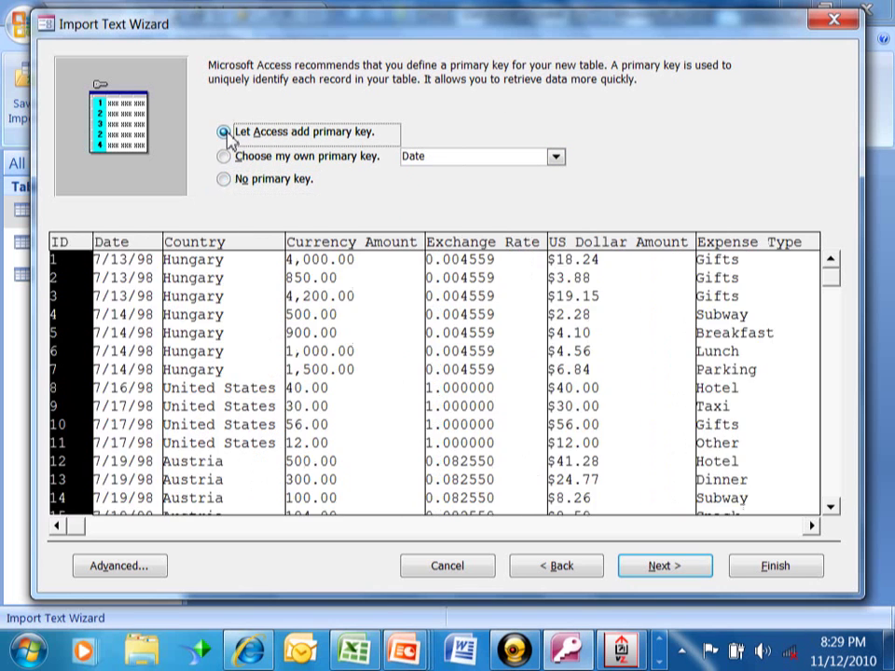
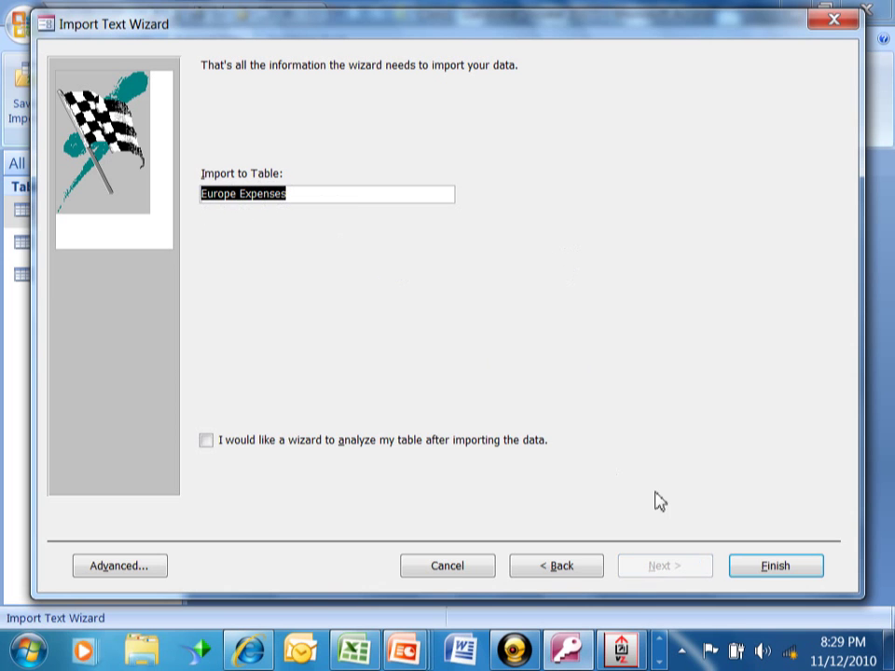
# Finish the import into the Europe Expenses table and save the import steps as Import-Europe Expenses.
pyautogui.click(763, 570)
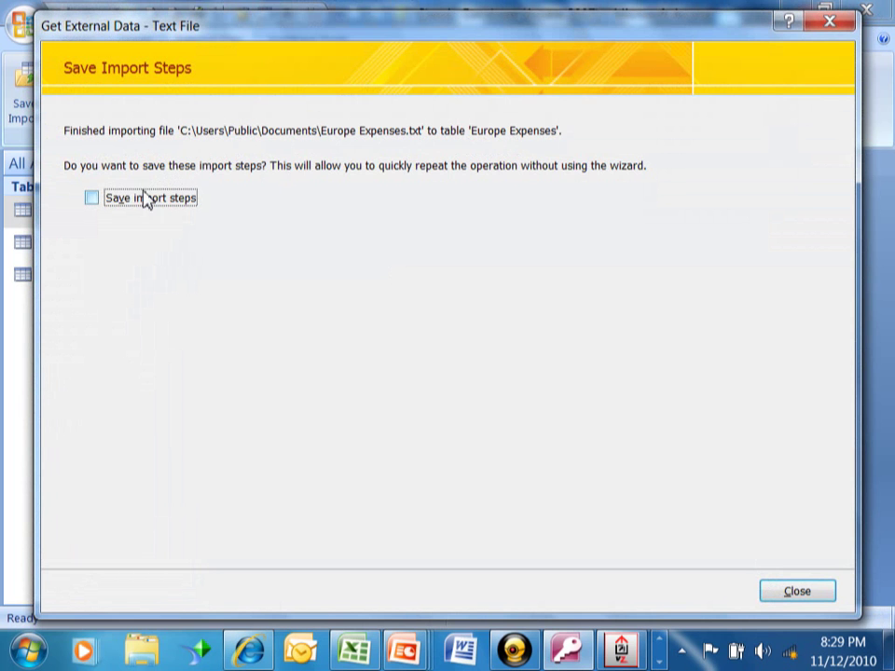
pyautogui.click(97, 200)
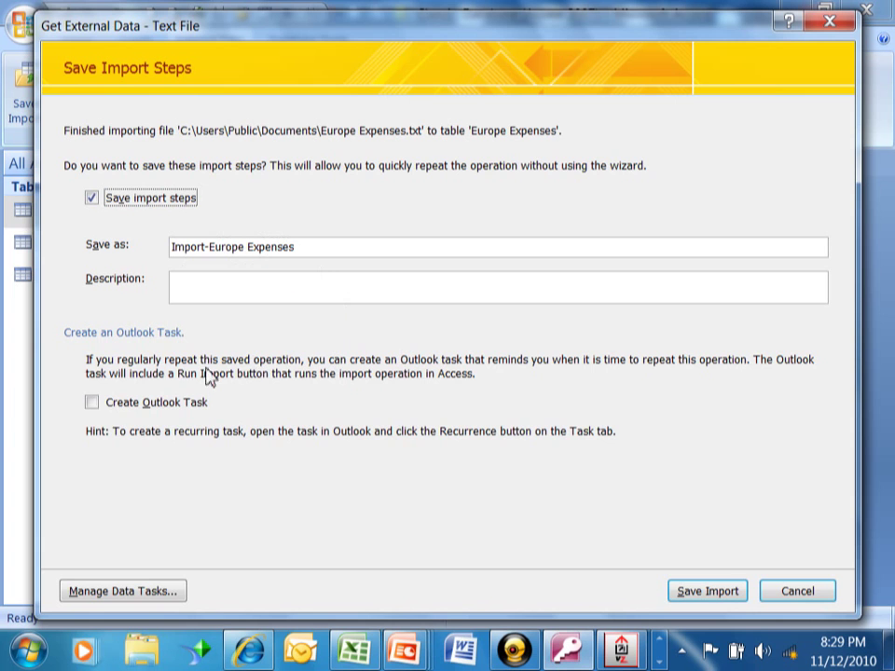
pyautogui.click(709, 595)
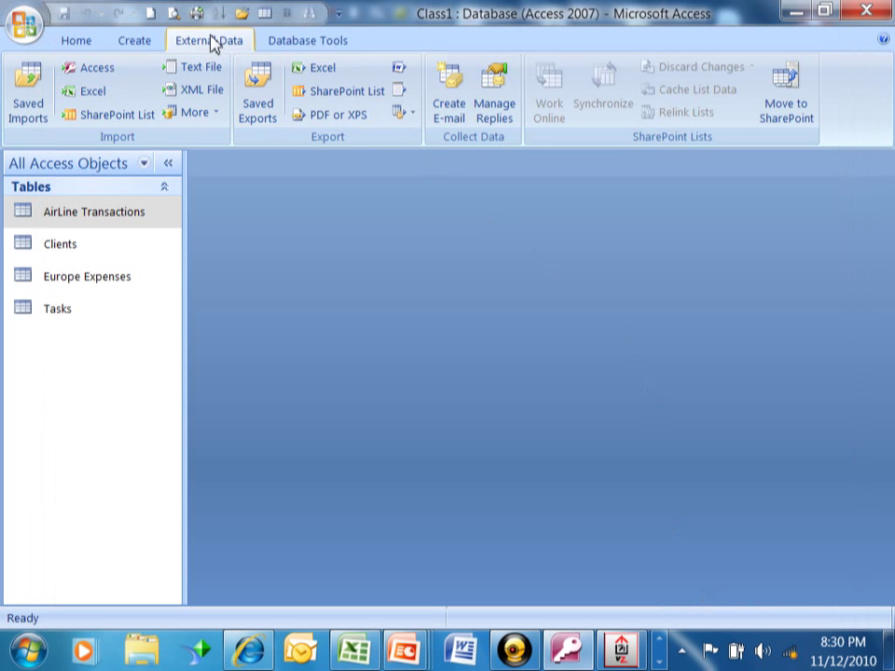
# Check the list of saved imports, and review the records of the imported Europe Expenses table before closing it.
pyautogui.click(22, 119)
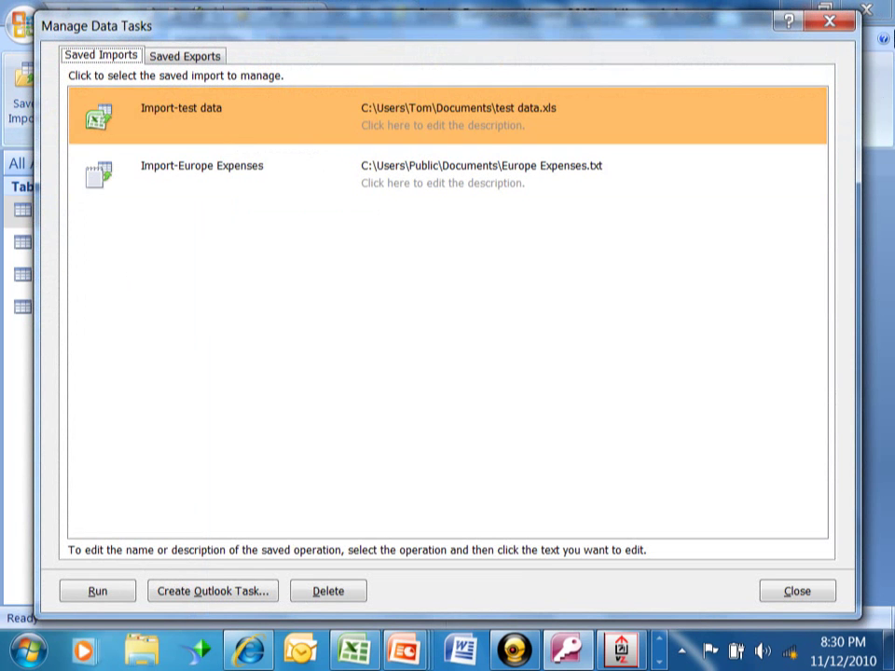
pyautogui.click(833, 25)
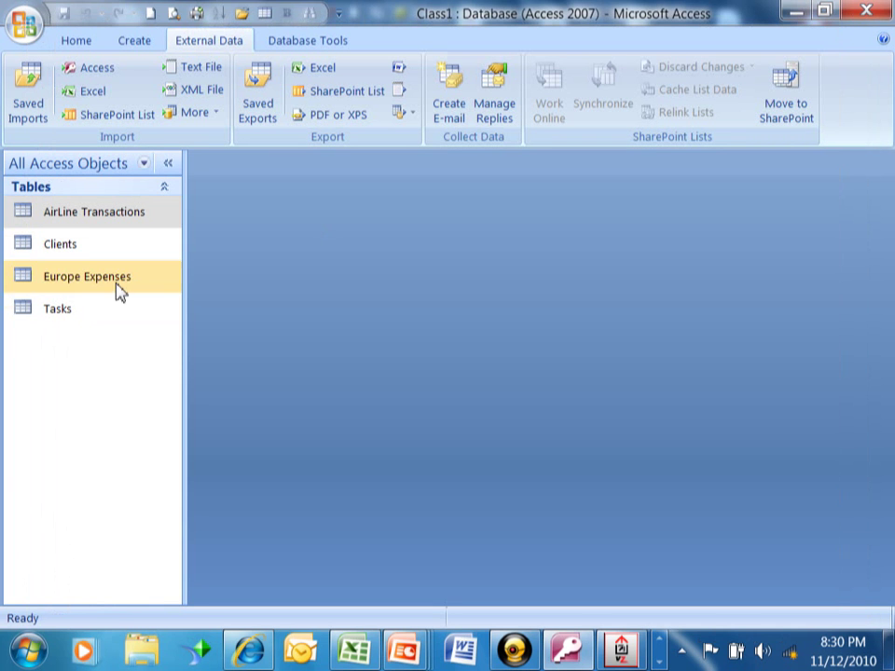
pyautogui.doubleClick(78, 279)
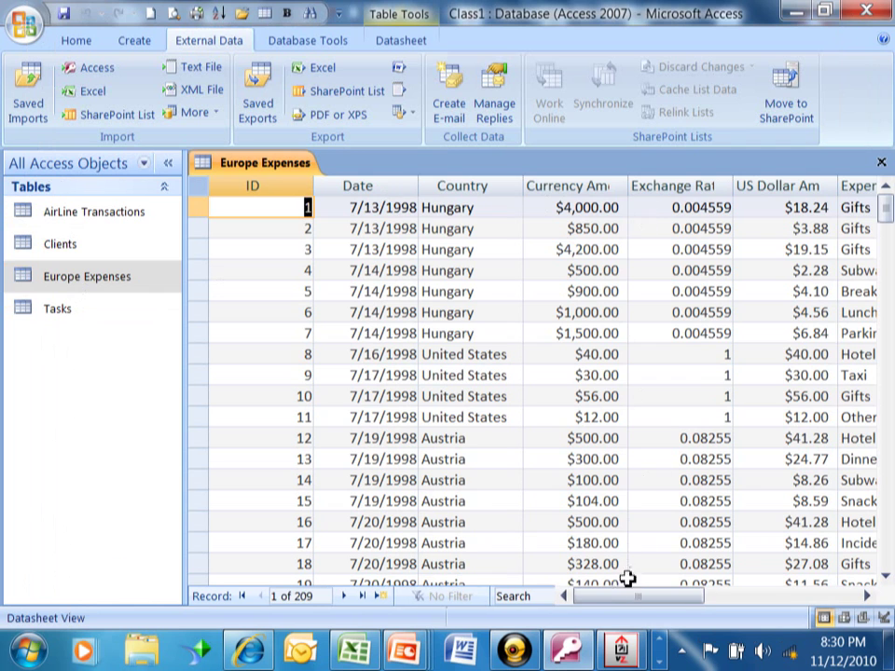
pyautogui.moveTo(625, 599)
pyautogui.mouseDown()
pyautogui.moveTo(786, 594)
pyautogui.moveTo(620, 601)
pyautogui.mouseUp()
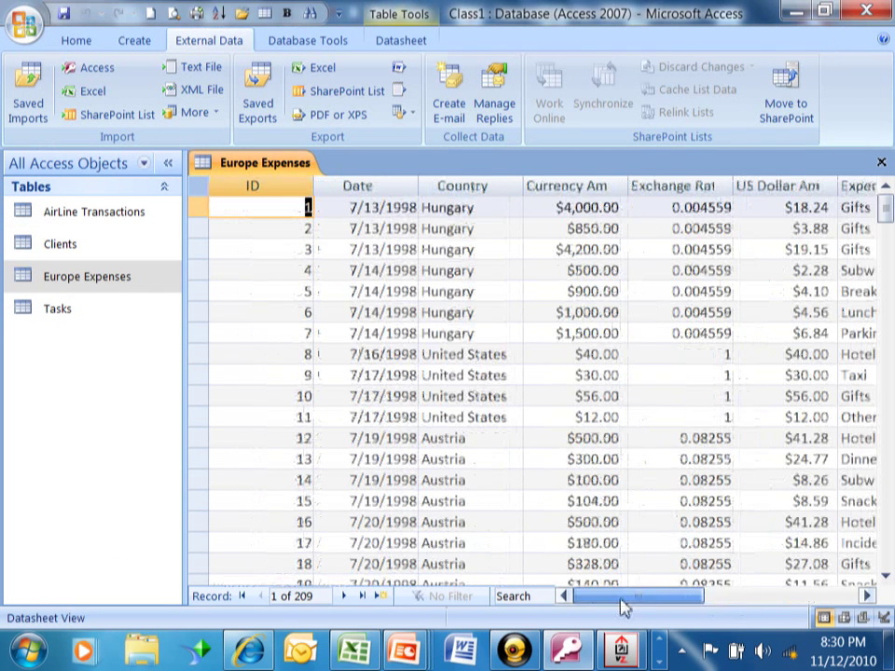
pyautogui.click(881, 165)
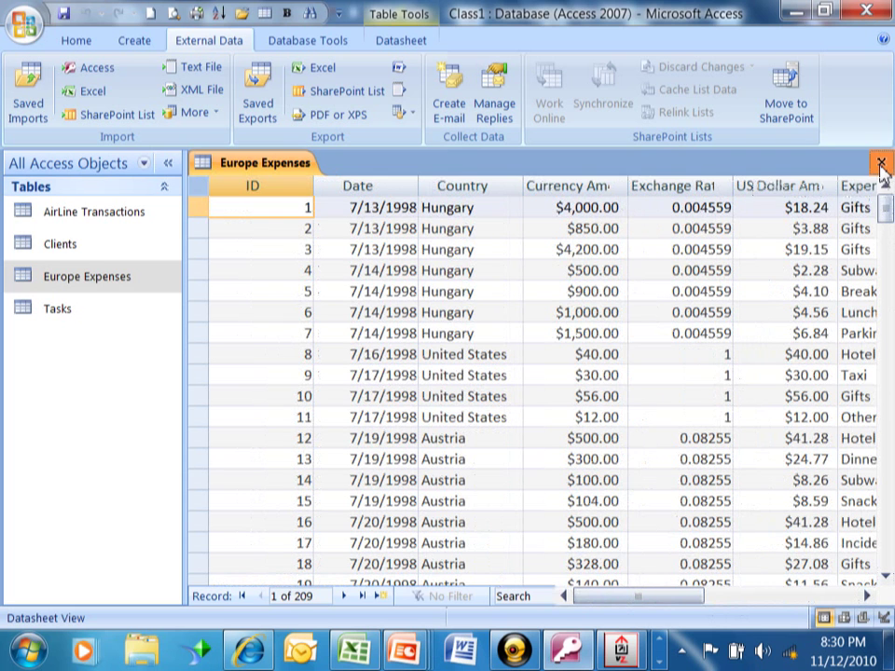